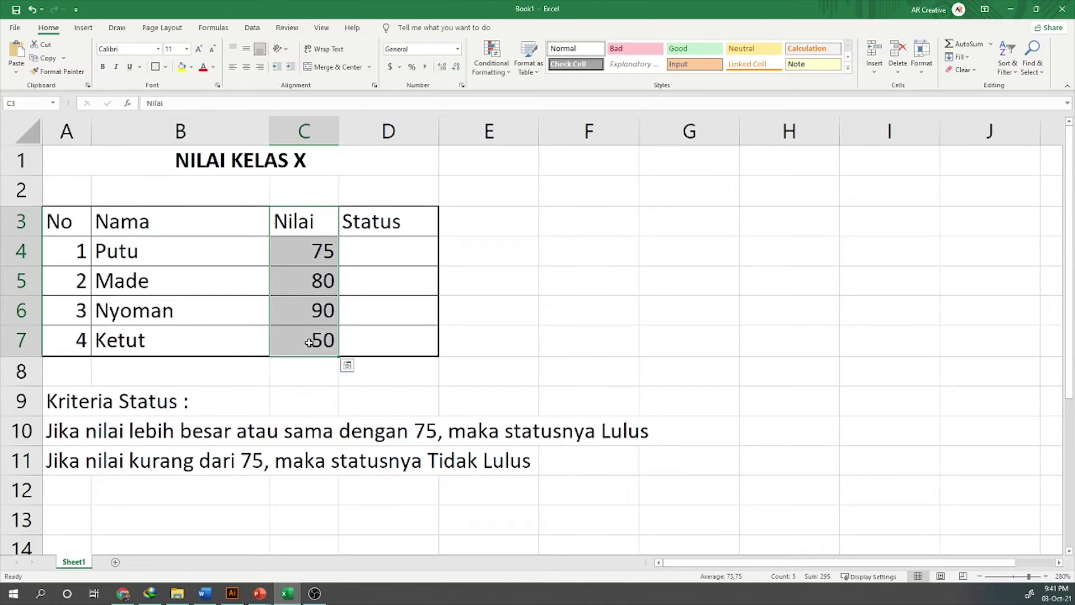
Examine the empty Status cells D4:D7 and the pass/fail criteria written in rows 9 to 11.
left_click(379, 282)
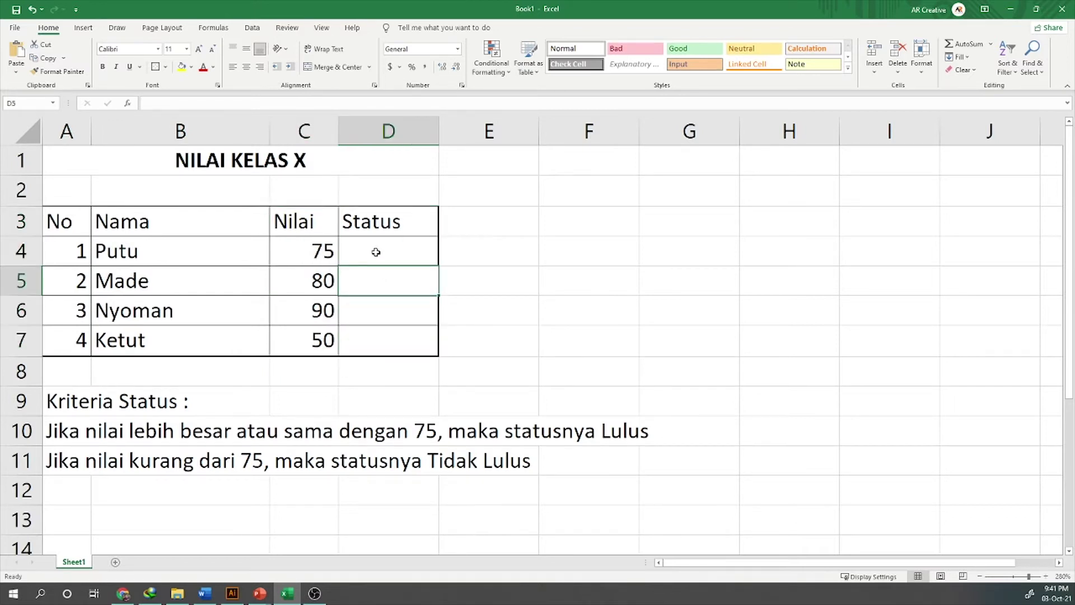
left_click_drag(375, 252, 396, 345)
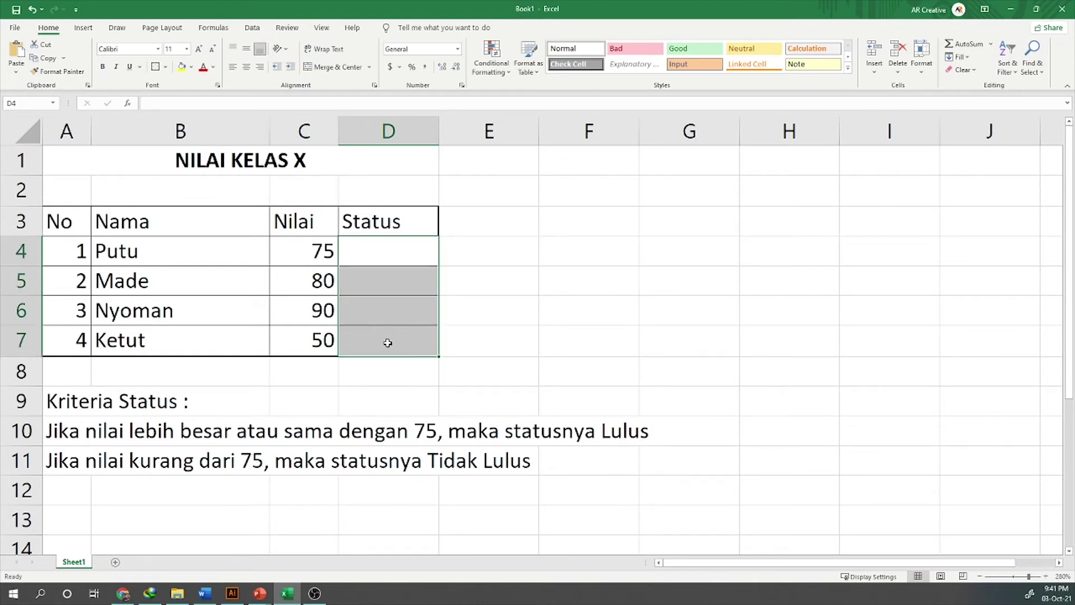
left_click(375, 258)
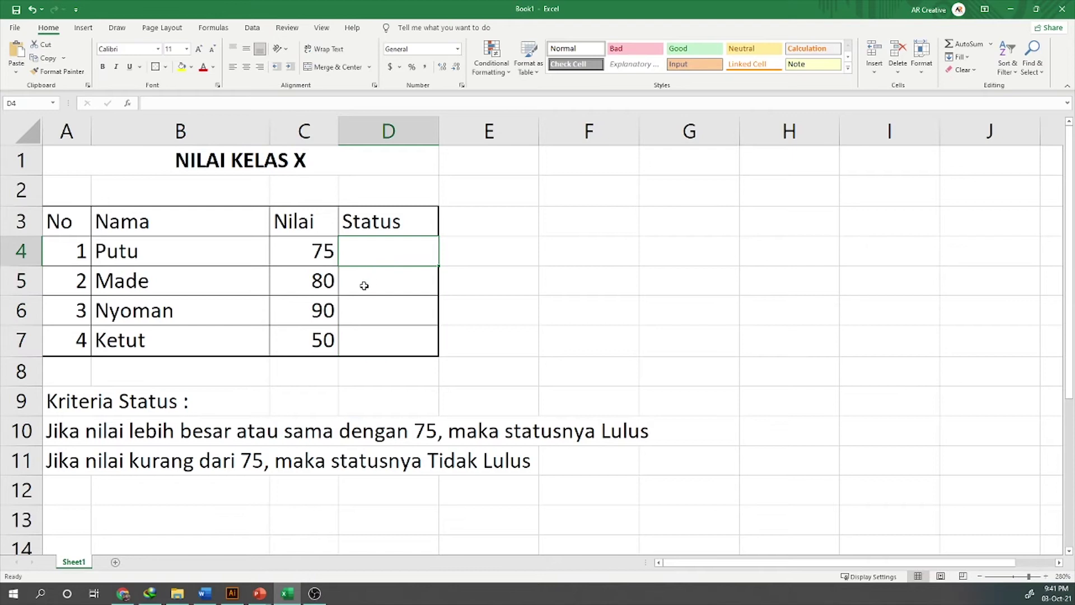
left_click_drag(69, 404, 167, 414)
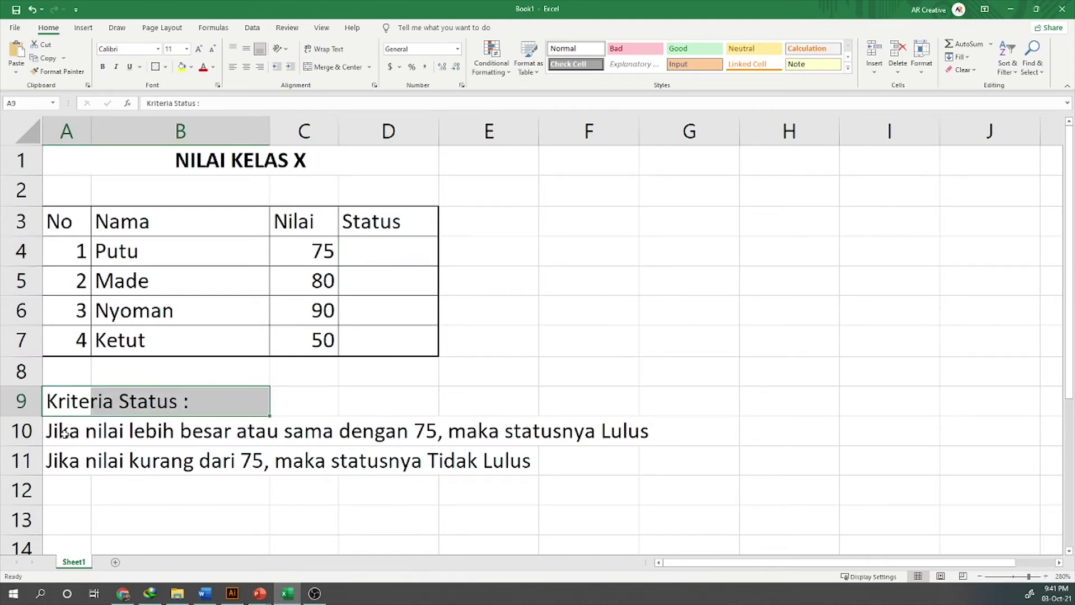
left_click(68, 435)
left_click_drag(89, 432, 167, 432)
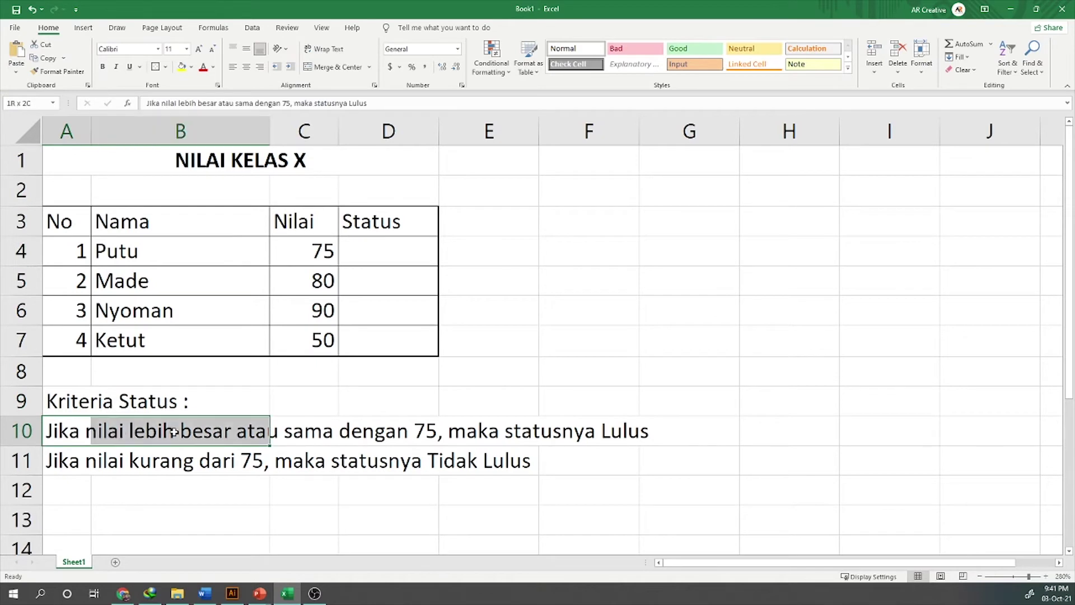
left_click_drag(275, 431, 412, 433)
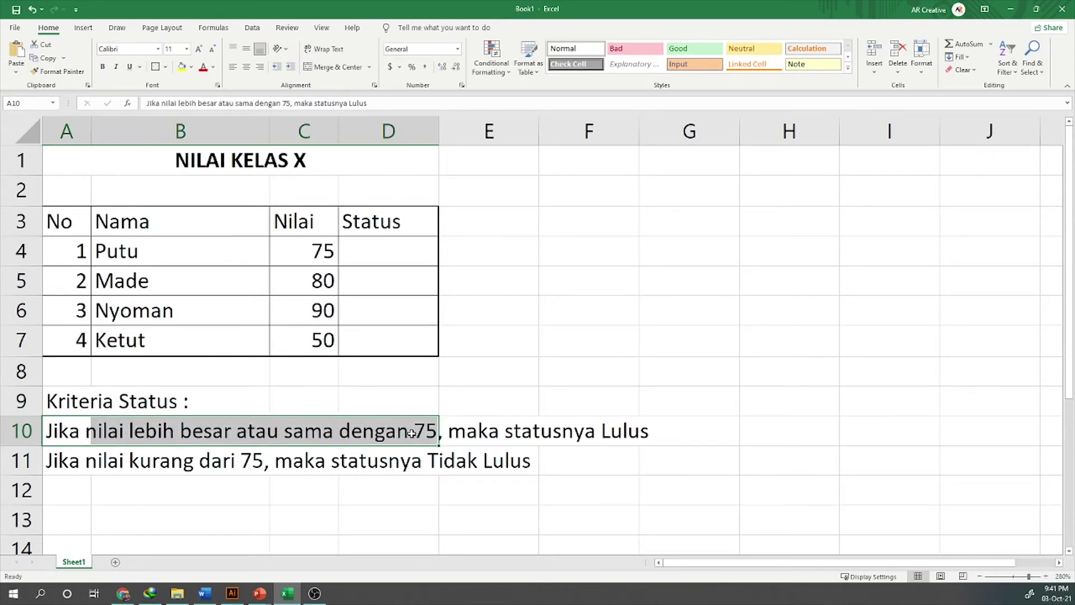
left_click_drag(378, 250, 401, 339)
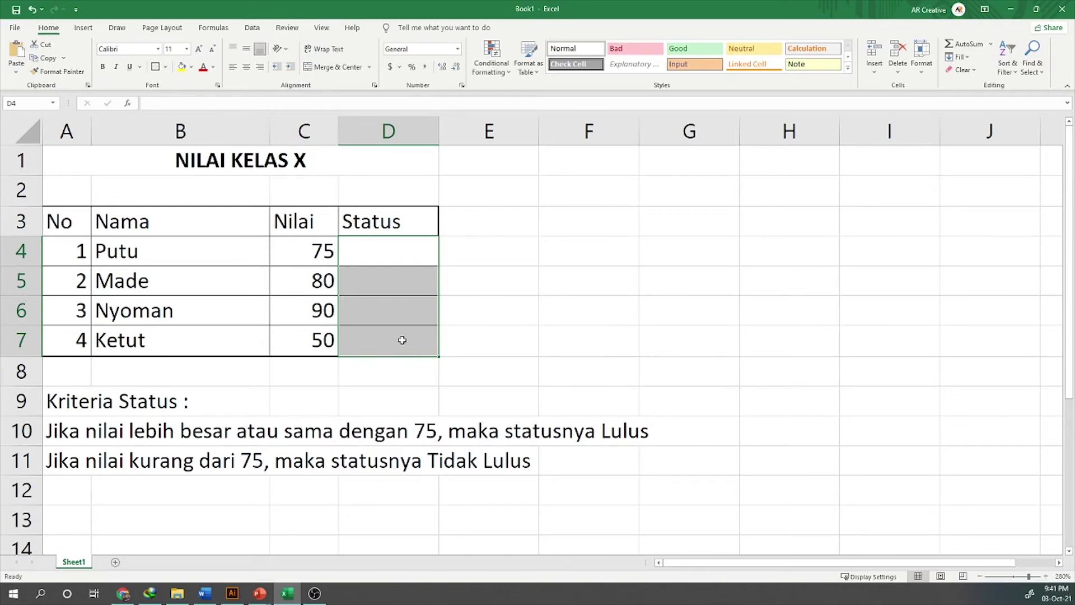
left_click_drag(73, 461, 447, 459)
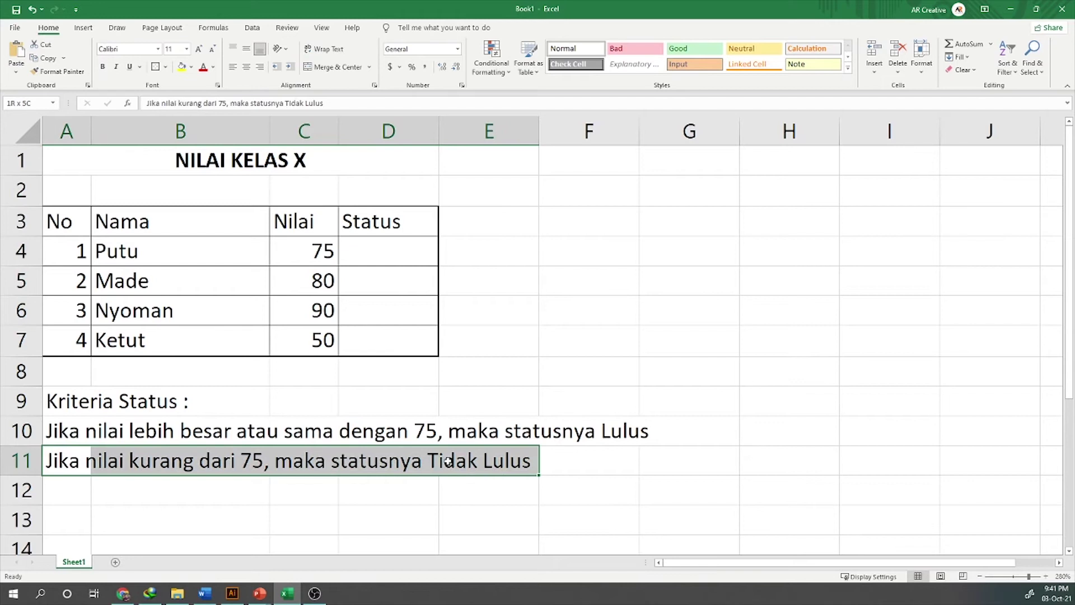
left_click(372, 319)
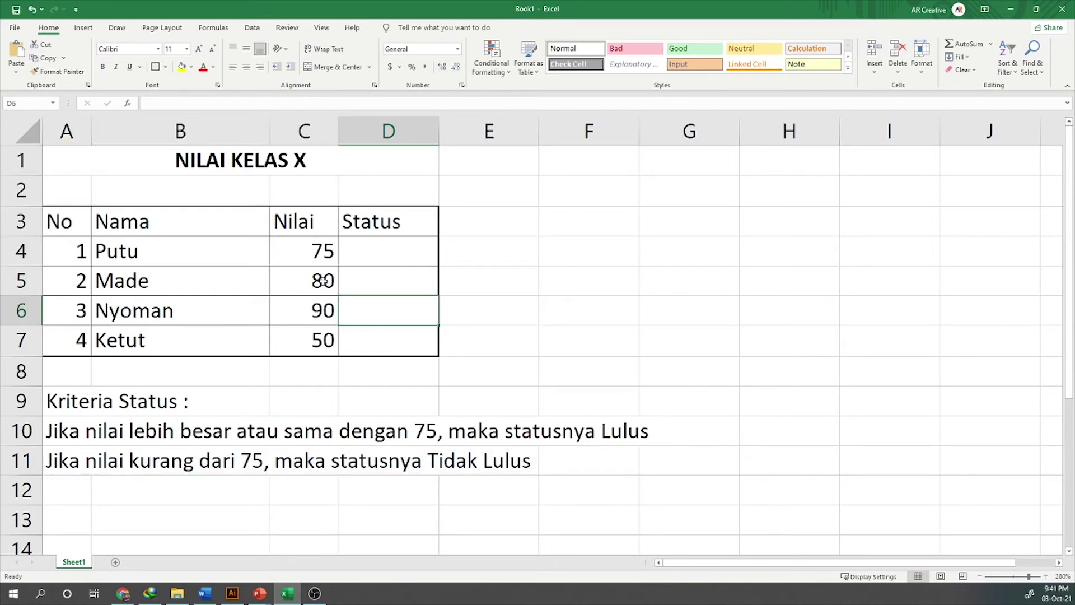
left_click(61, 433)
left_click_drag(69, 443, 71, 457)
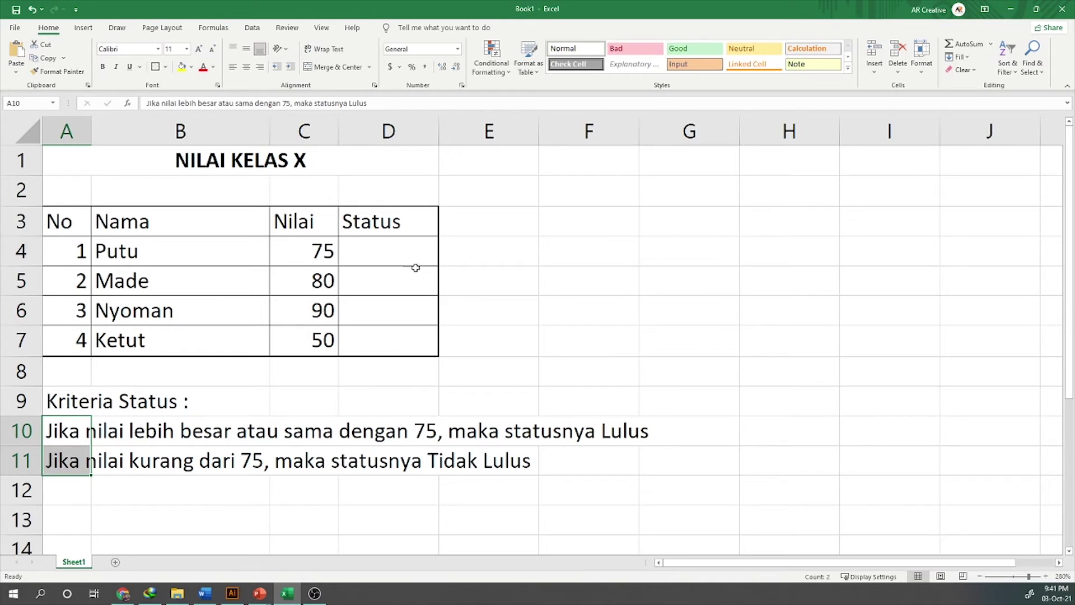
left_click(393, 263)
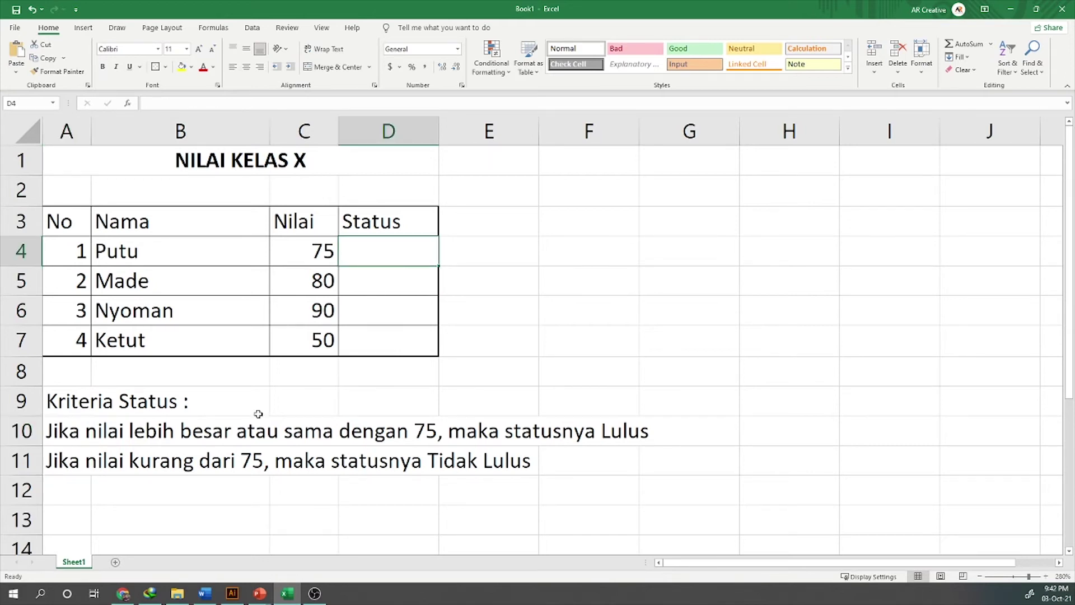
left_click_drag(62, 430, 562, 447)
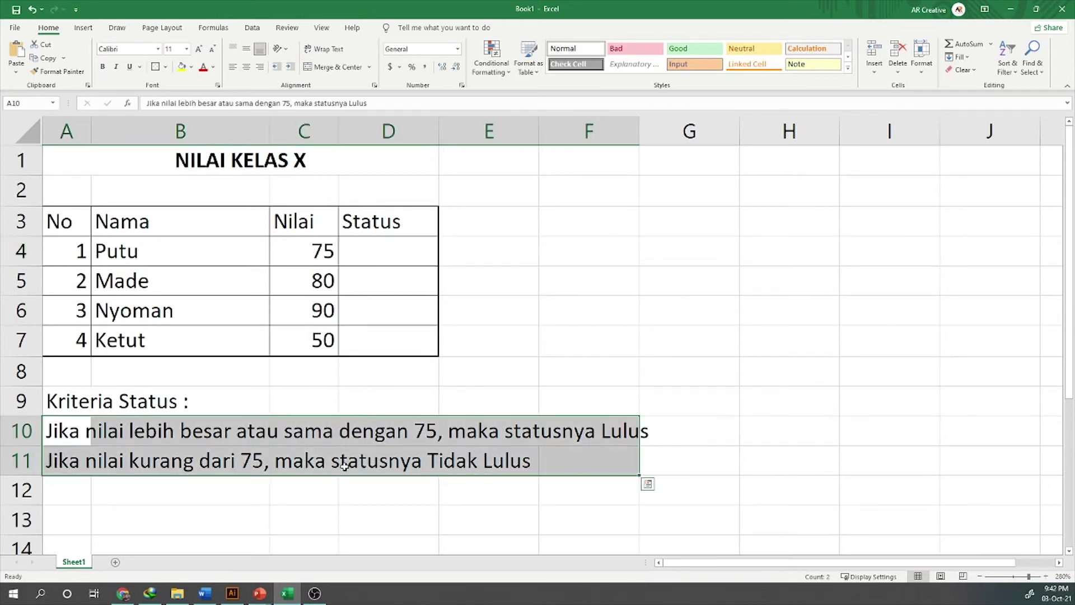
left_click(254, 463)
left_click_drag(83, 440, 471, 452)
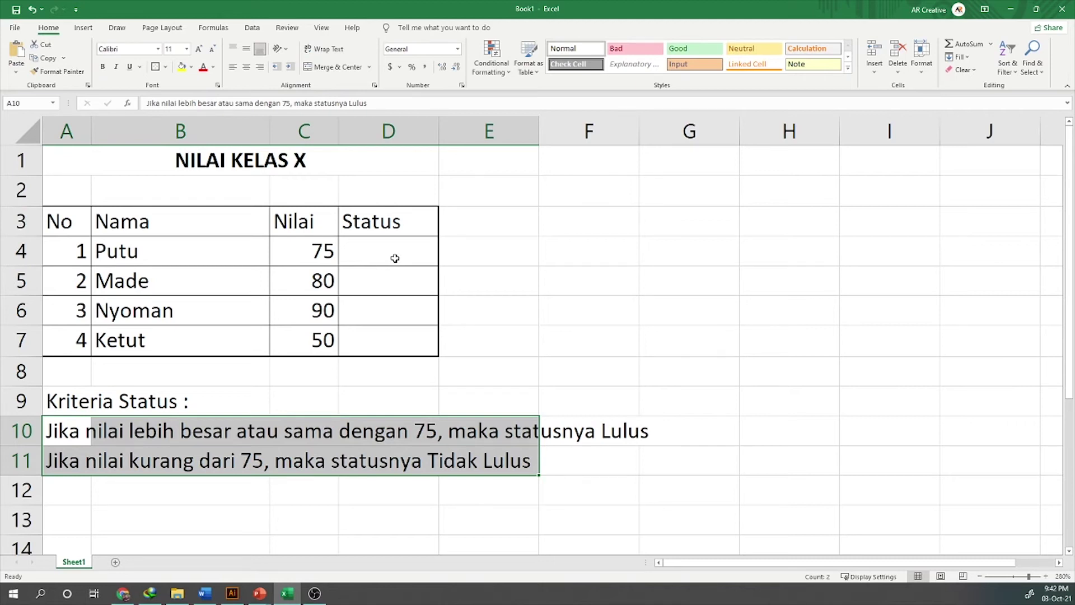
Begin an IF formula in D4, the first Status cell, with the logical test C4>=75.
left_click(395, 258)
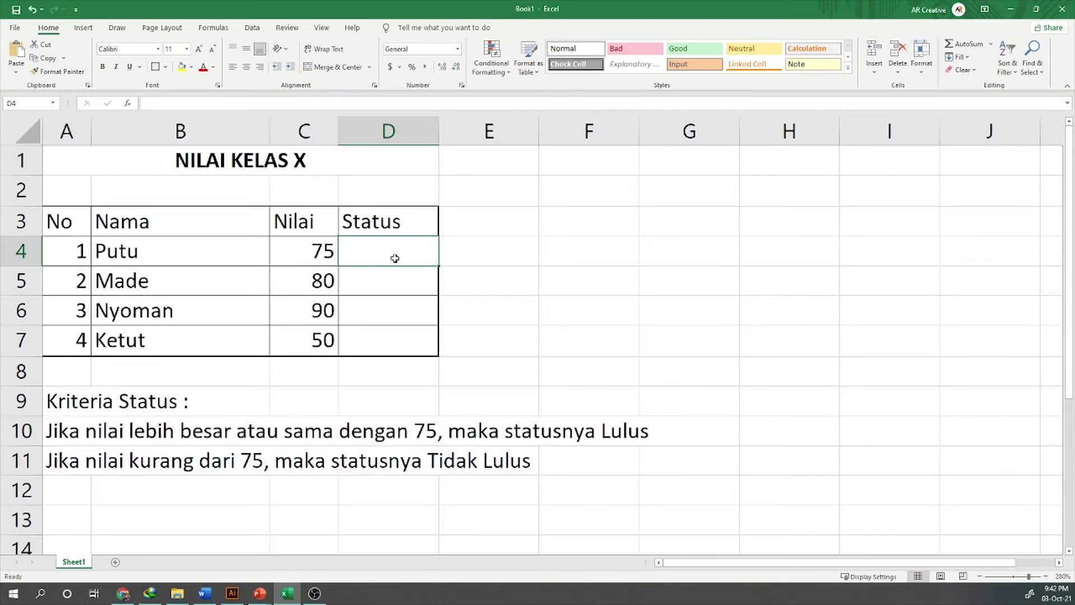
type("=")
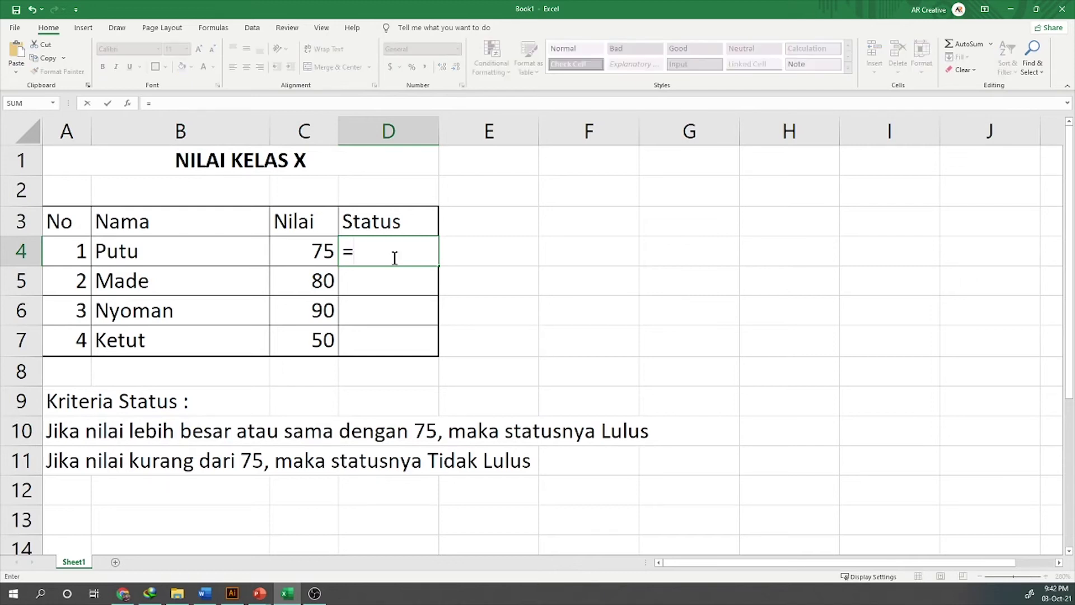
type("IF")
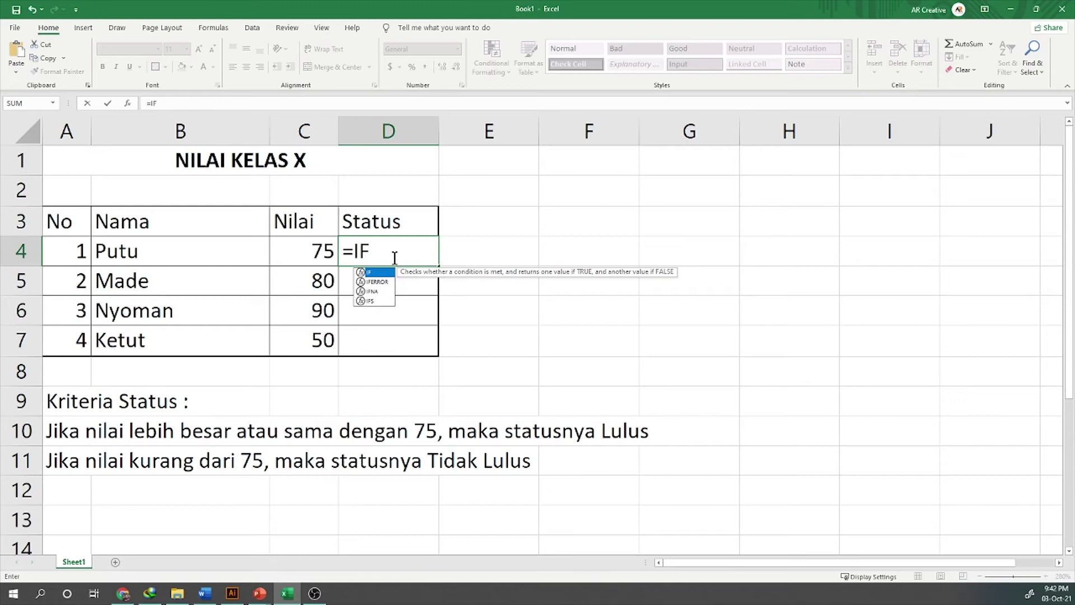
type("(")
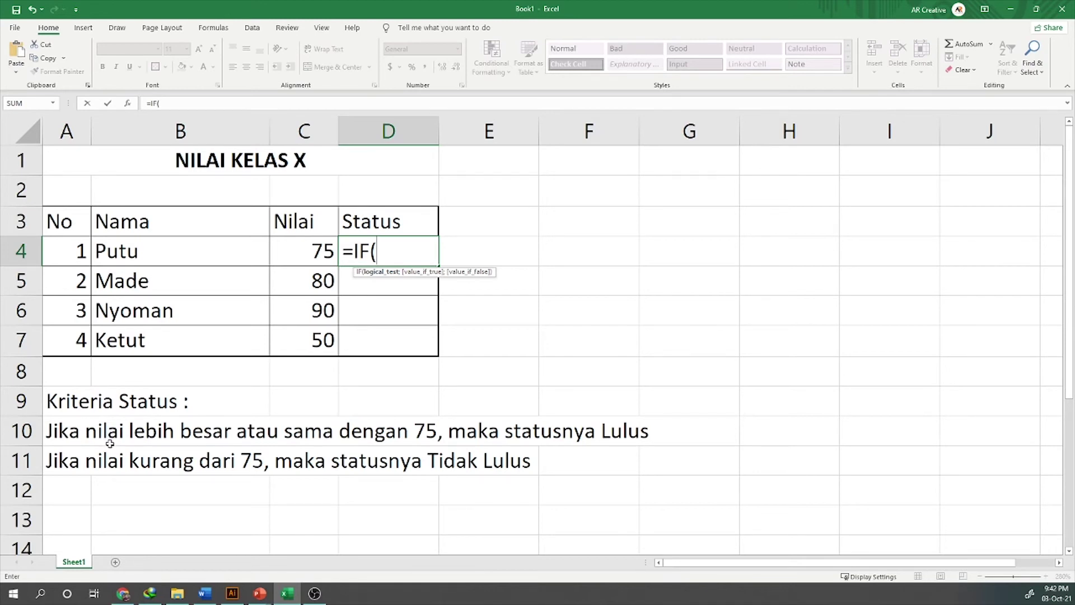
left_click(303, 255)
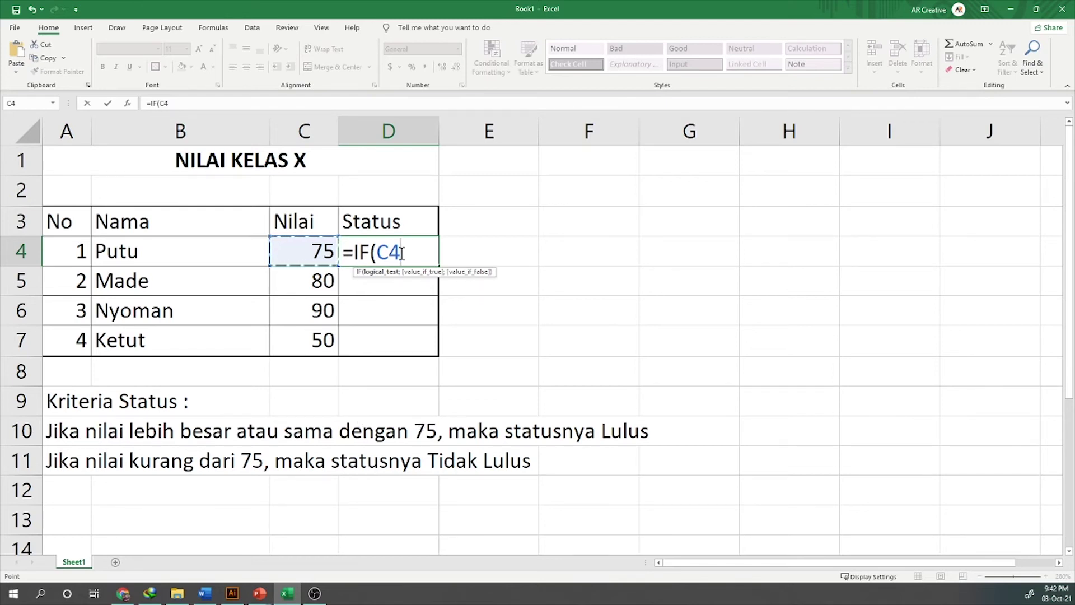
type(">")
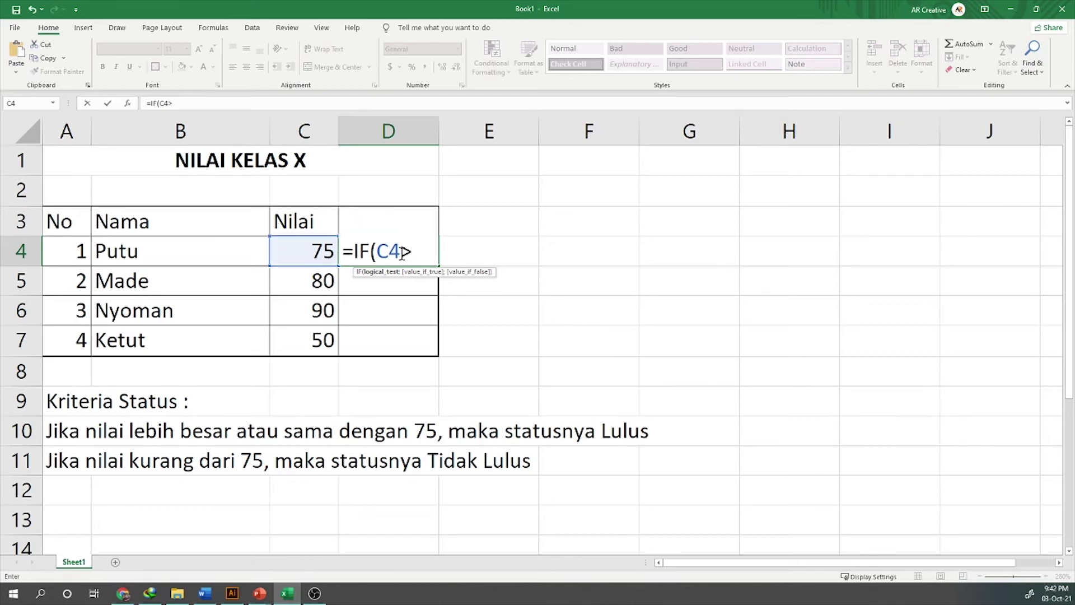
type("=")
type("75")
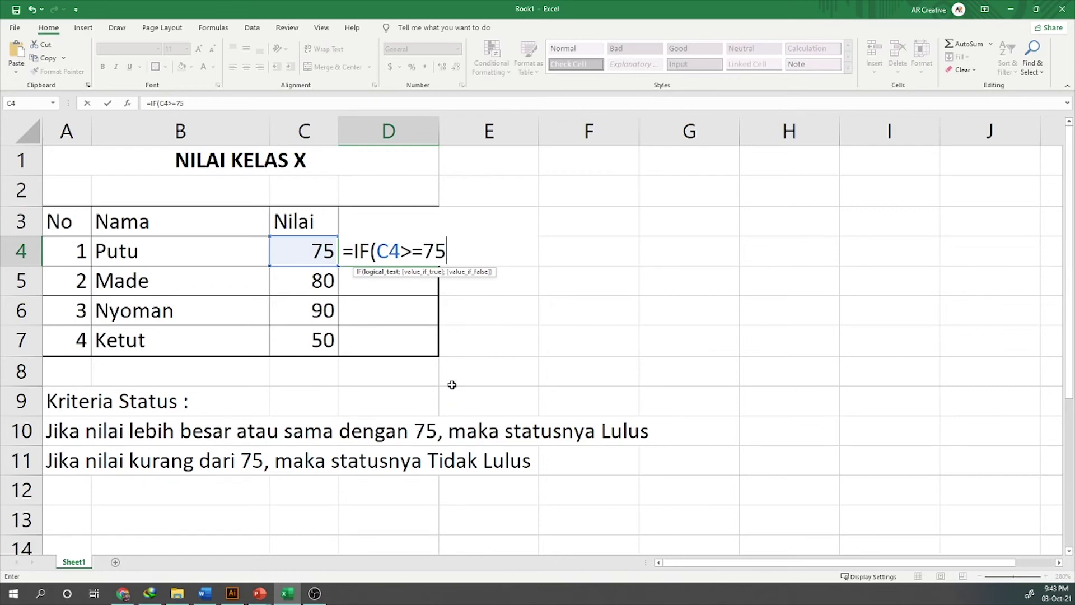
Add "Lulus" as the value-if-true argument of the D4 formula, with a semicolon before and after it.
left_click_drag(377, 250, 440, 248)
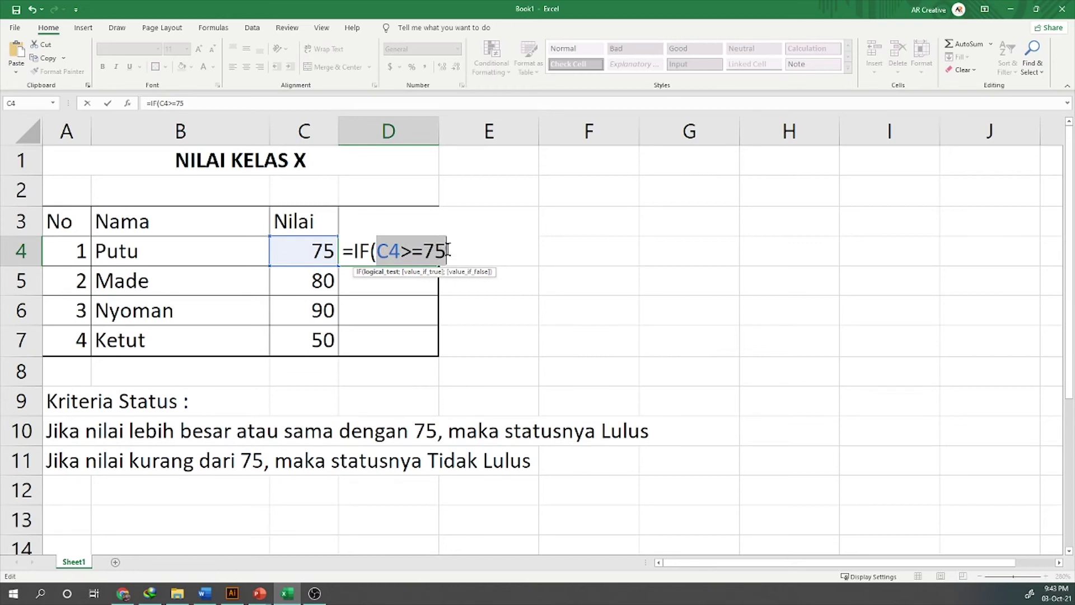
left_click(445, 251)
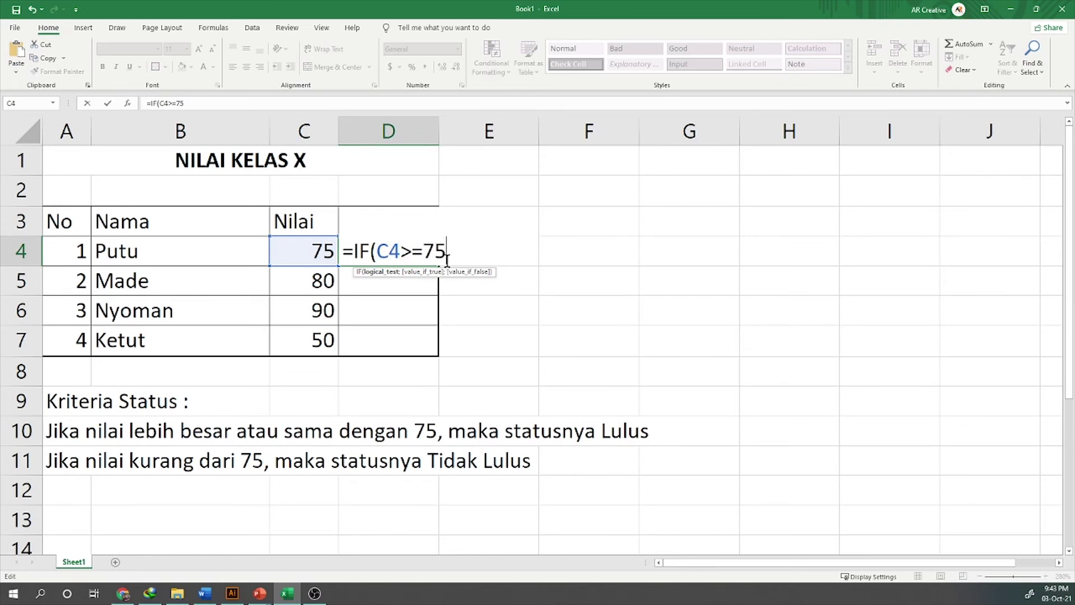
type(";")
left_click_drag(445, 250, 376, 250)
left_click(450, 252)
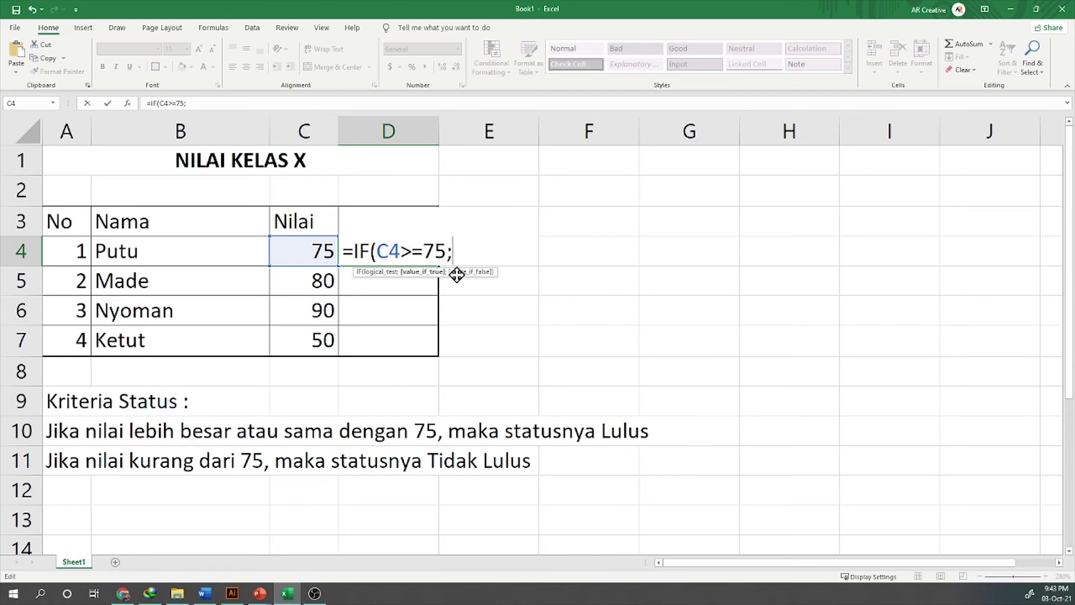
left_click_drag(375, 250, 444, 250)
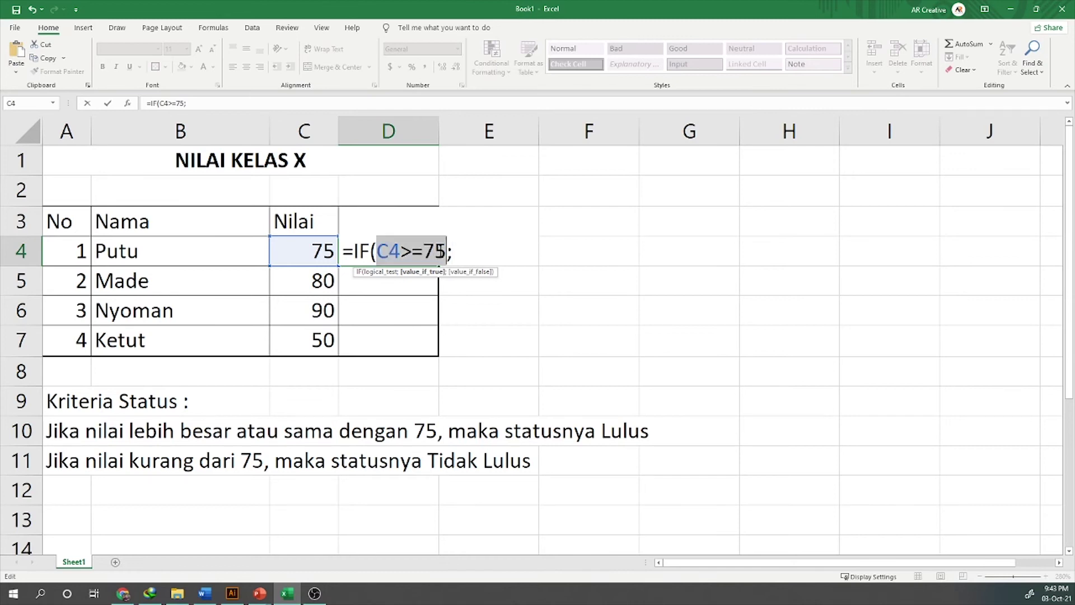
left_click(458, 251)
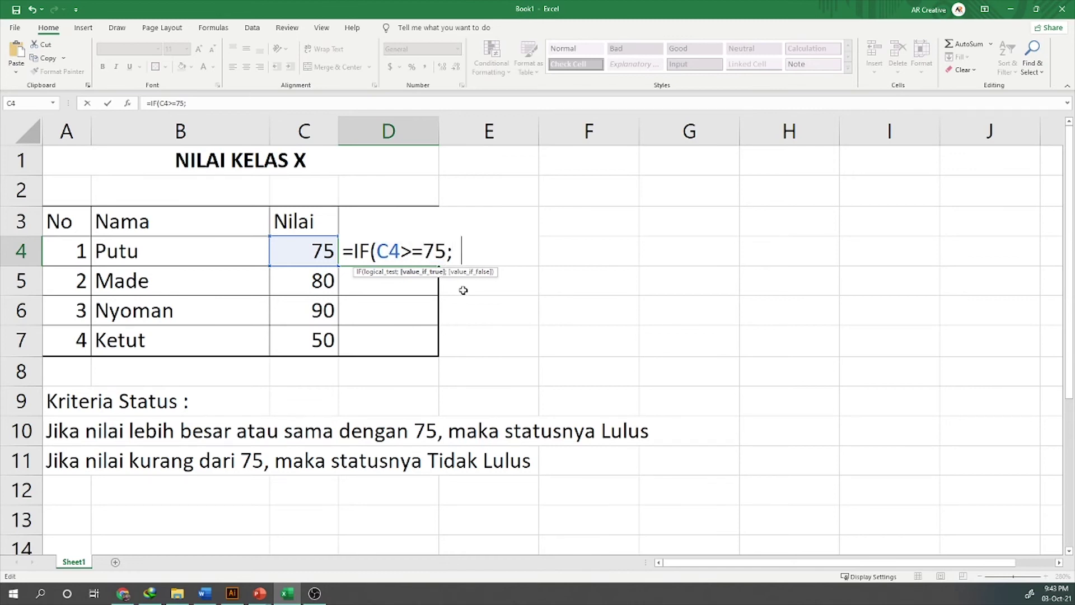
type("l")
key("BackSpace")
type("Lulus\";")
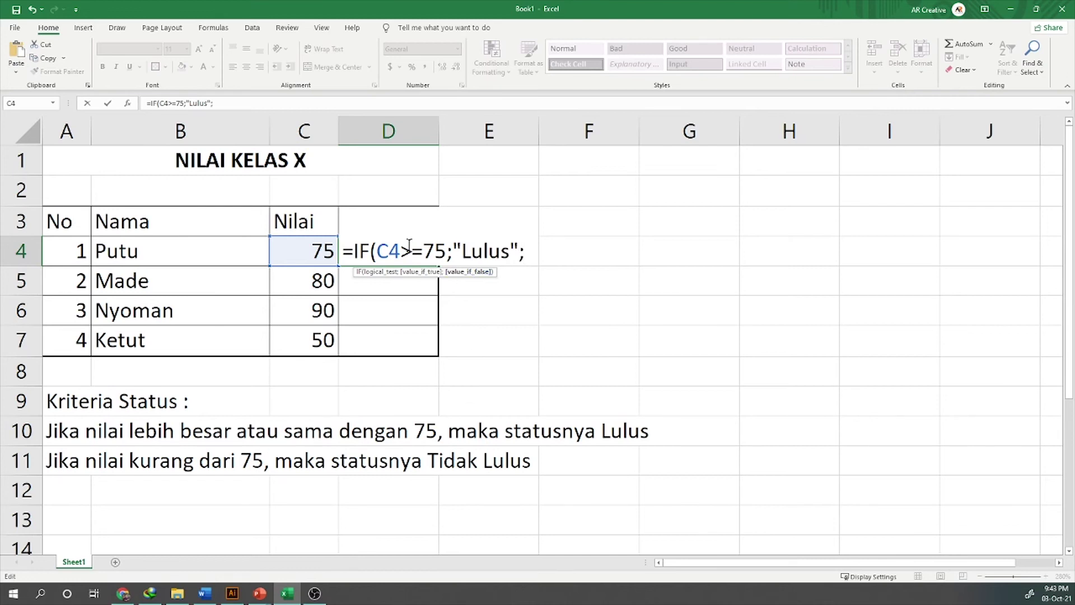
Add "Tidak Lulus" as the value-if-false argument of the D4 formula and close the parenthesis.
left_click_drag(374, 251, 446, 250)
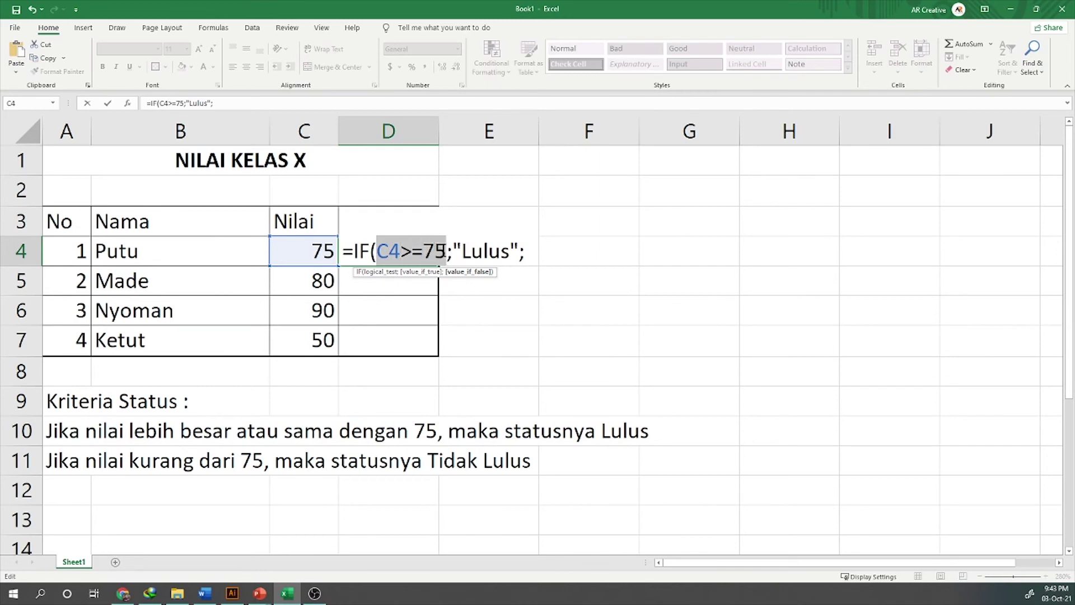
left_click(526, 250)
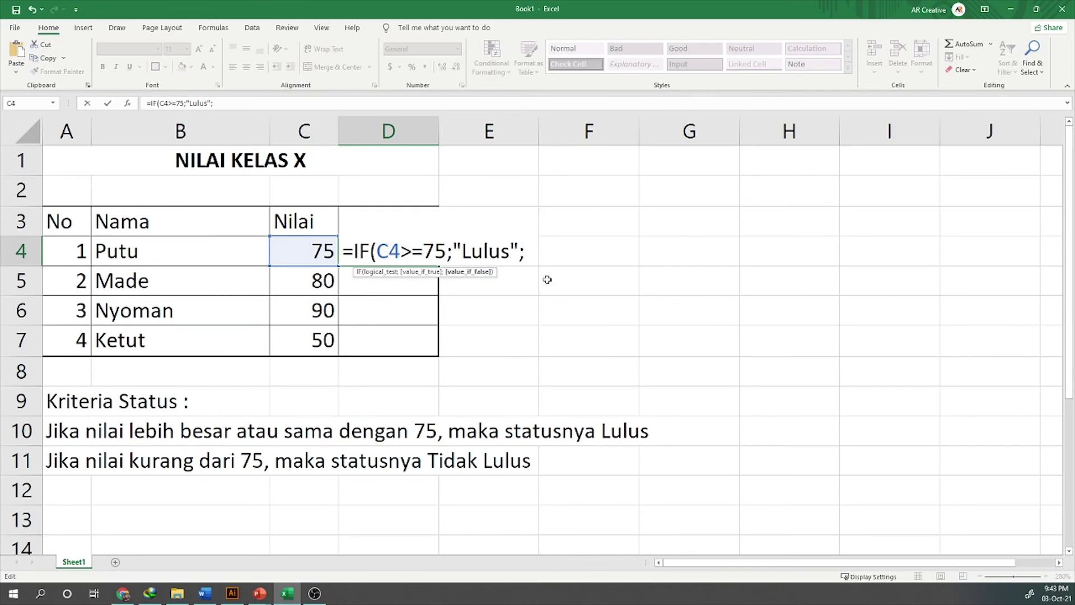
type("\"")
type("Tida")
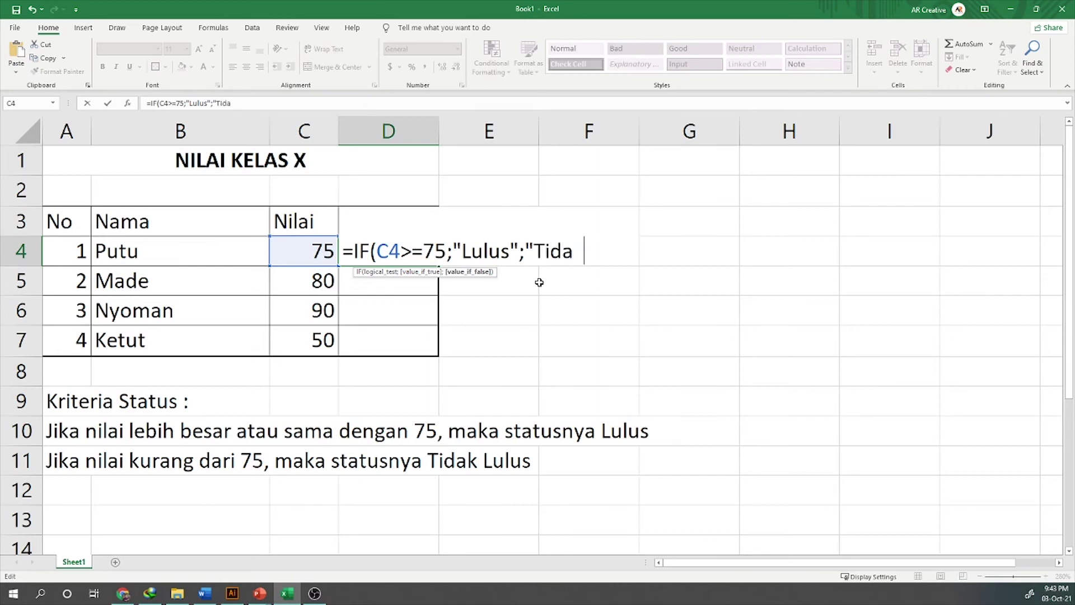
type("k Lulus")
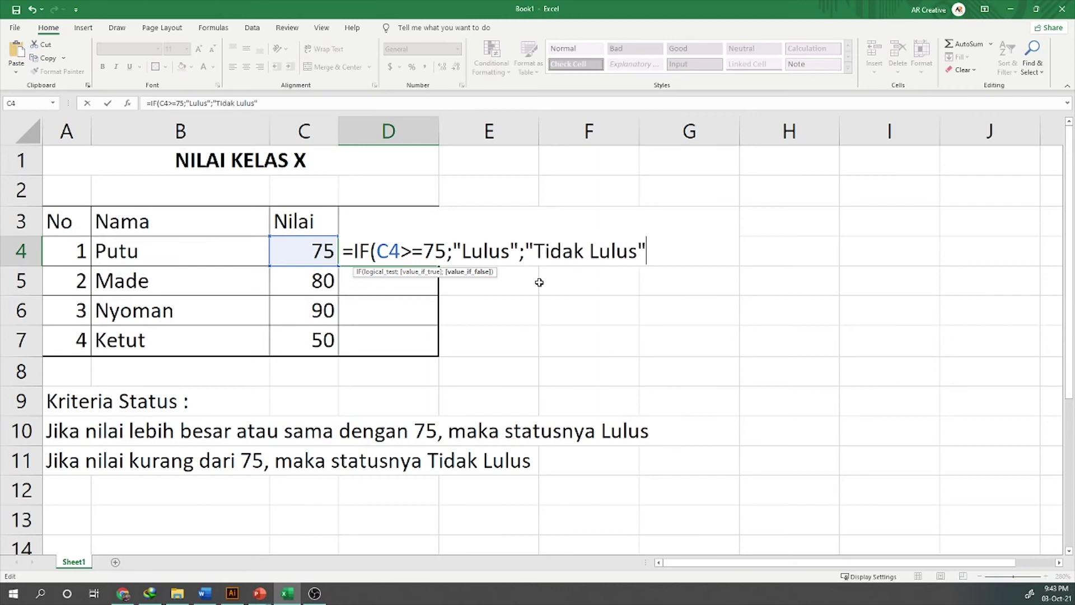
type("\")")
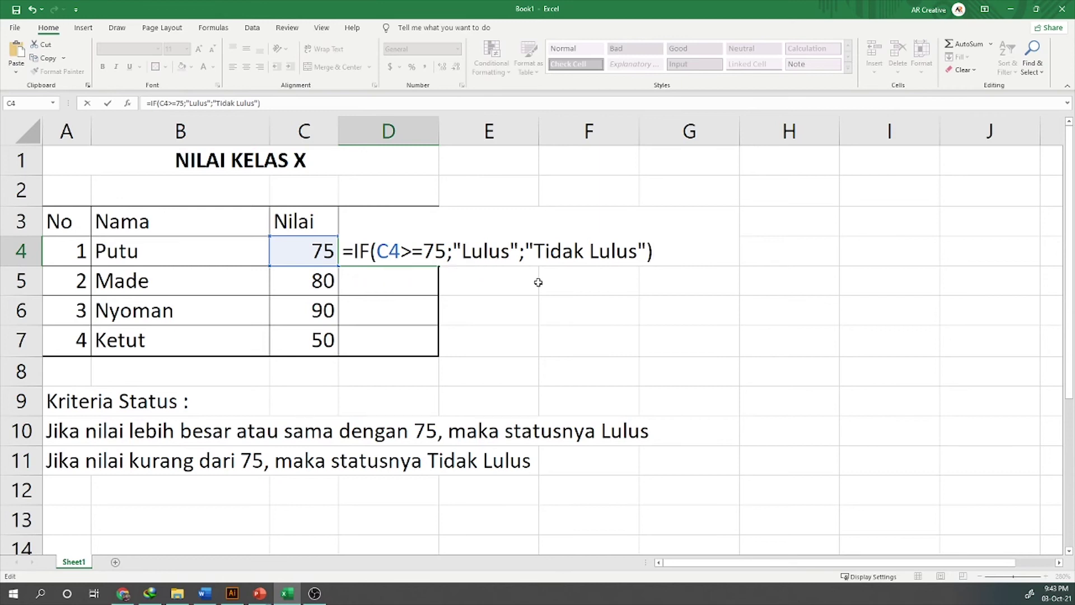
Review the logical test, the true and false values, and their quotation marks and separators in the D4 formula.
left_click(377, 249)
left_click_drag(343, 250, 516, 249)
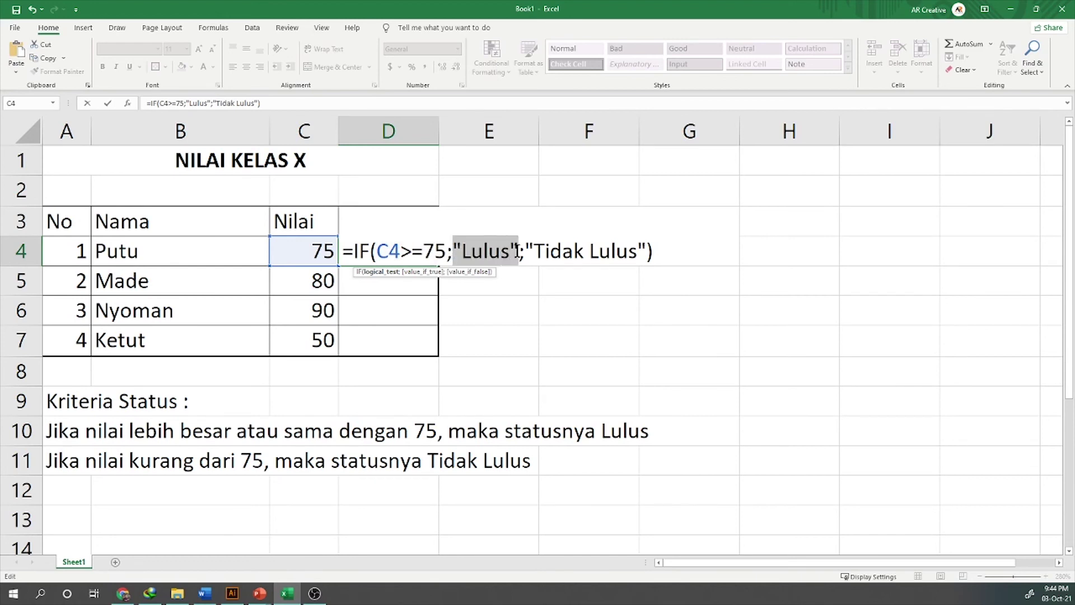
left_click_drag(376, 251, 444, 246)
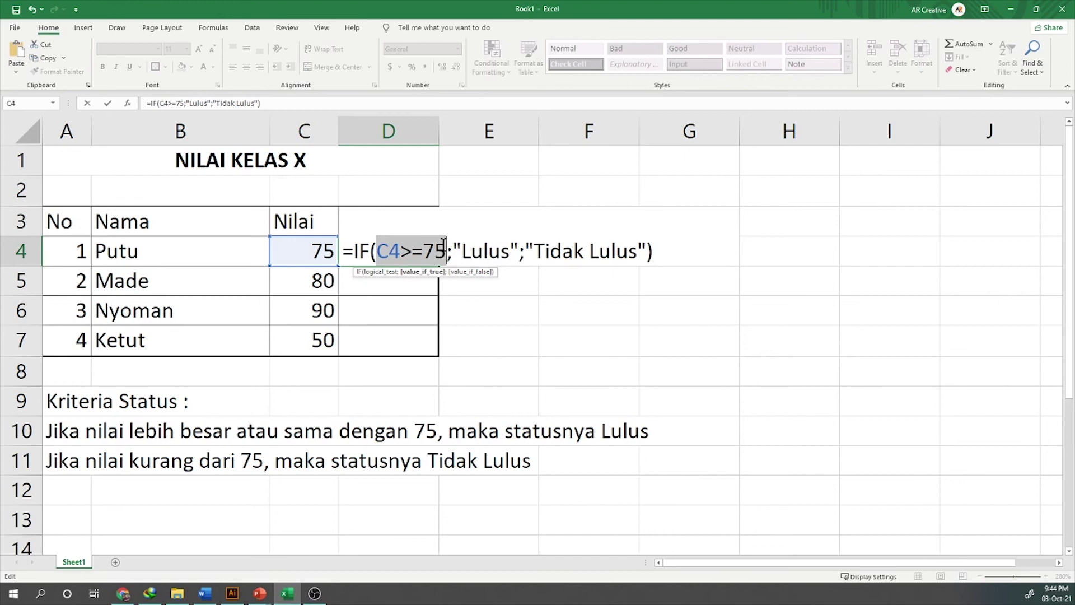
left_click_drag(525, 249, 643, 251)
left_click(483, 250)
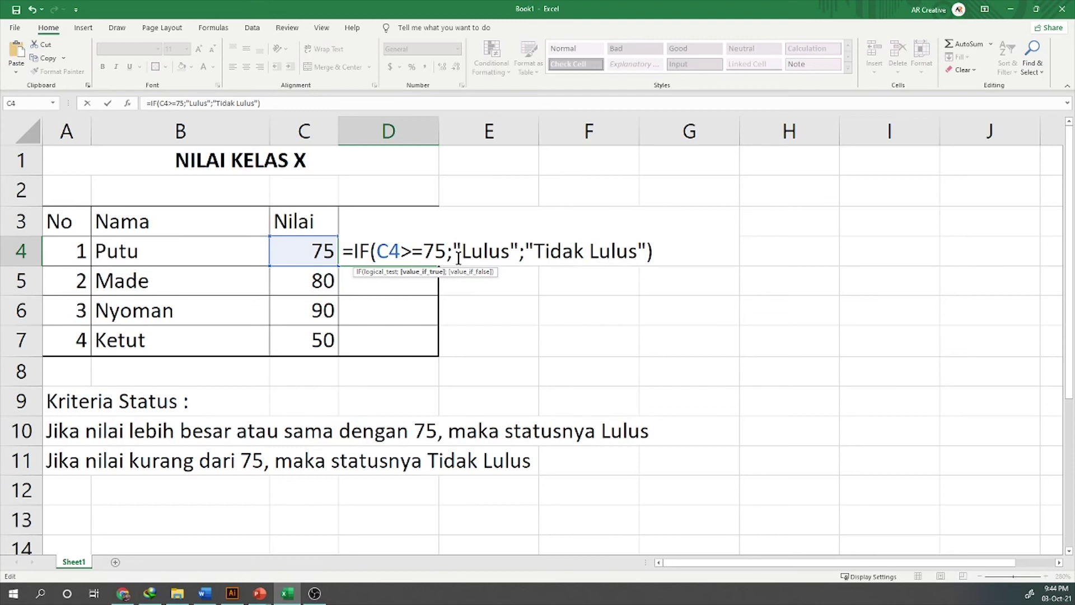
left_click_drag(458, 247, 455, 244)
left_click(483, 253)
mouse_move(463, 251)
left_mouse_down()
mouse_move(509, 252)
mouse_move(456, 245)
left_mouse_up()
left_click(469, 249)
left_click_drag(447, 250, 644, 252)
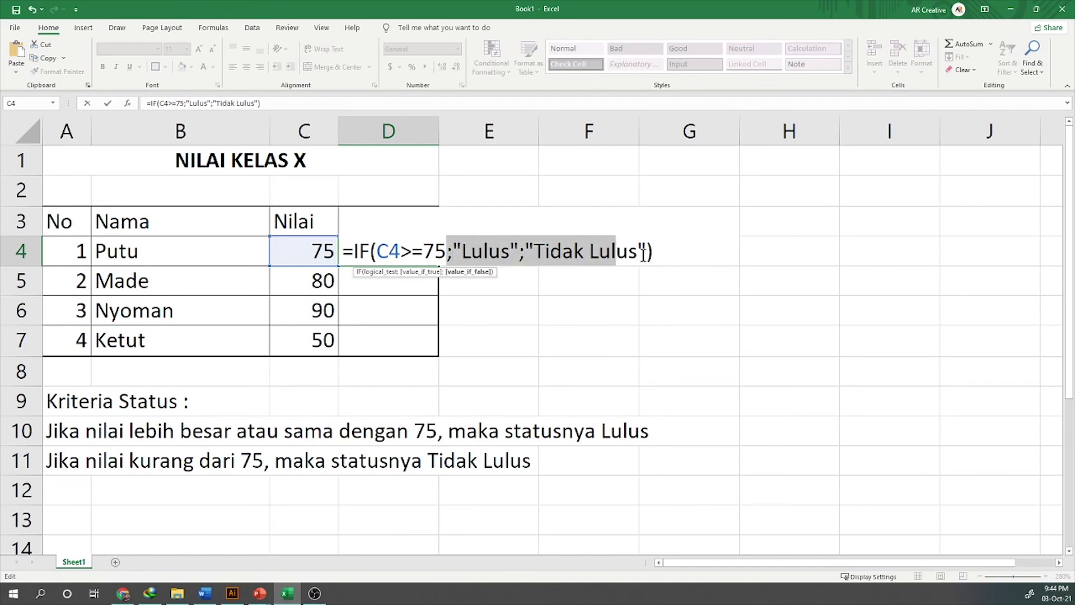
Commit the IF formula in D4, fill it down through D7, and widen column D to fit the longest status text.
left_click(651, 252)
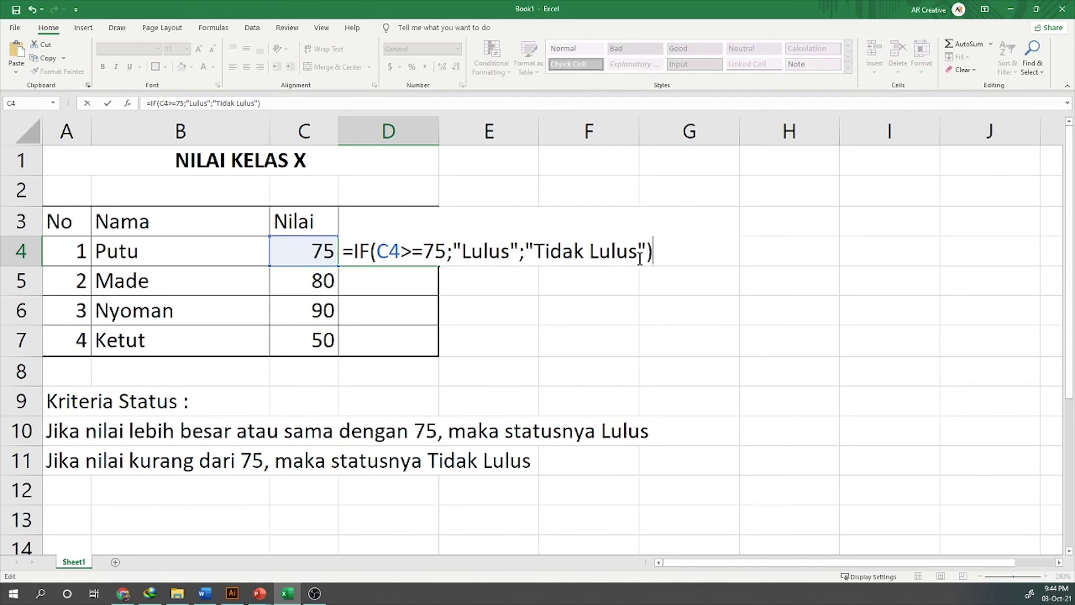
key("Return")
left_click(404, 257)
left_click_drag(439, 266, 432, 350)
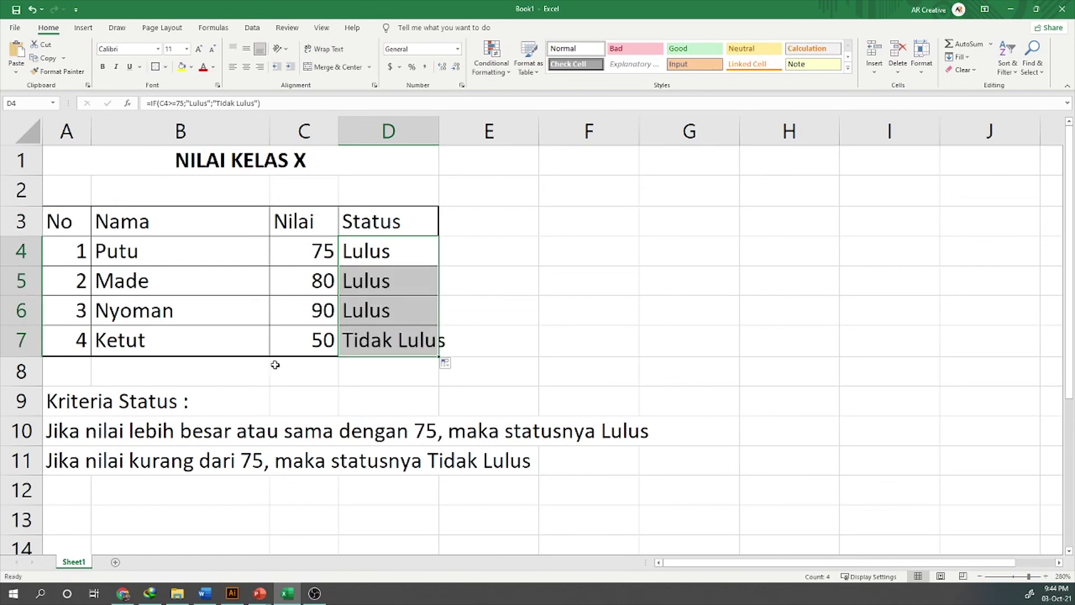
left_click(397, 347)
left_click_drag(437, 138, 463, 139)
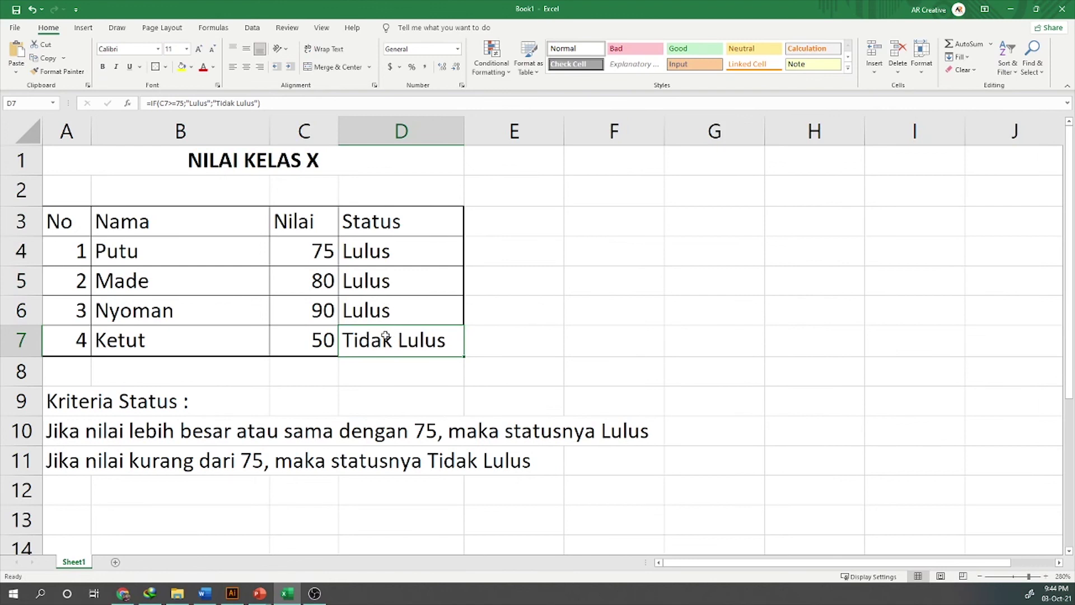
Check each student's score against the status returned in rows 4 to 7 of the grade table.
left_click_drag(75, 250, 317, 252)
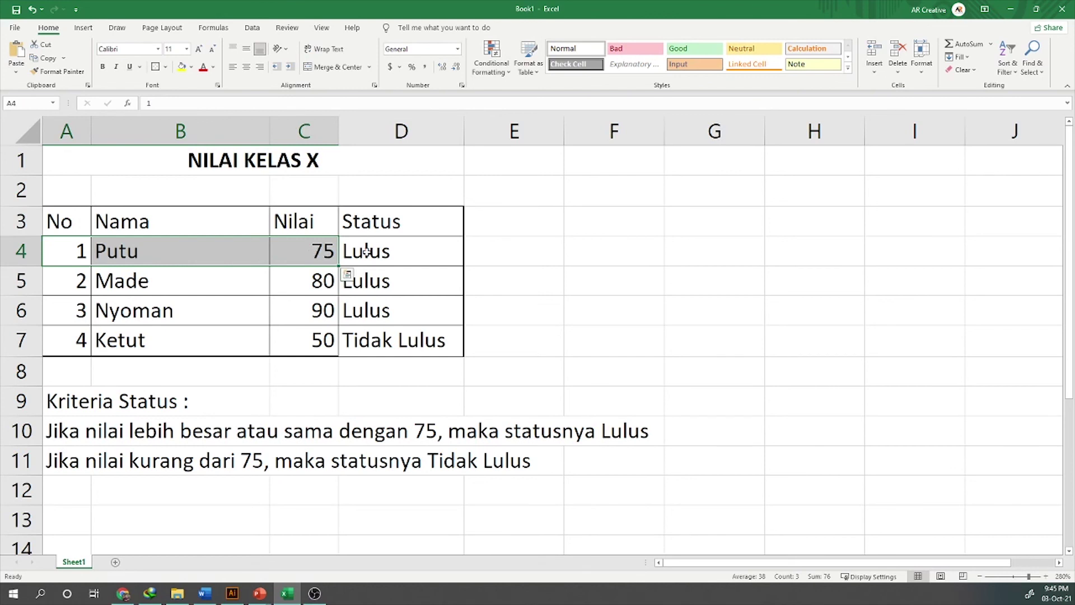
left_click(366, 251)
left_click_drag(81, 282, 309, 285)
left_click(399, 281)
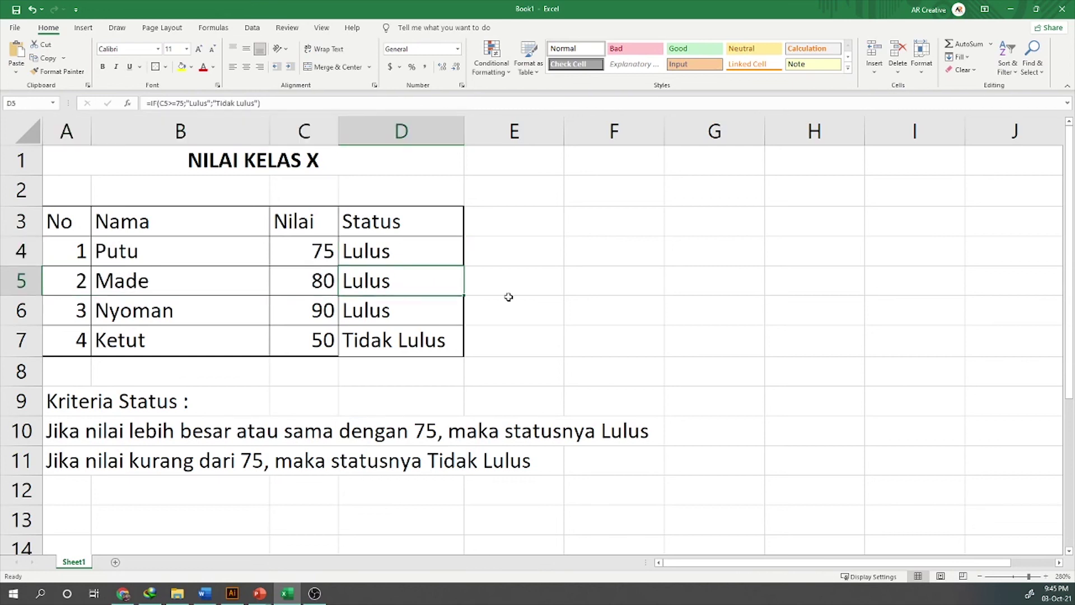
left_click_drag(74, 309, 300, 310)
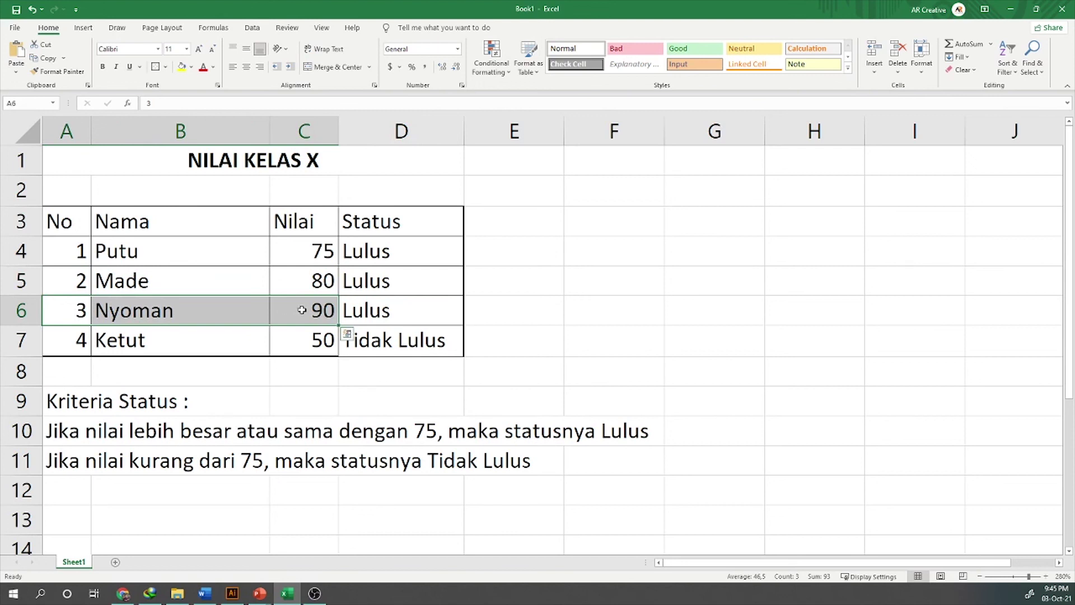
left_click(385, 317)
left_click_drag(81, 343, 303, 342)
left_click(302, 336)
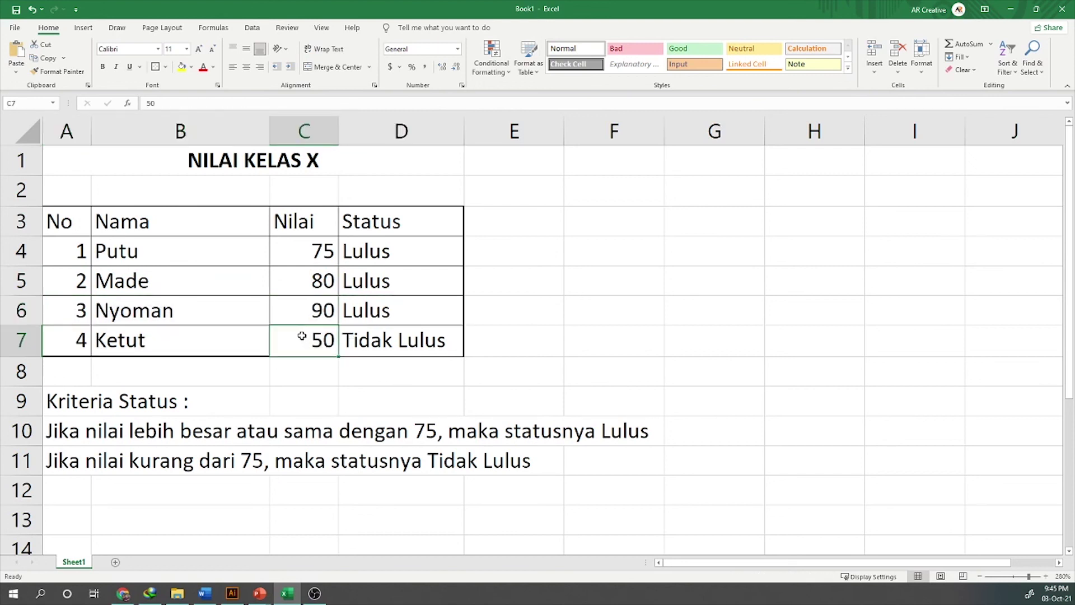
left_click(382, 341)
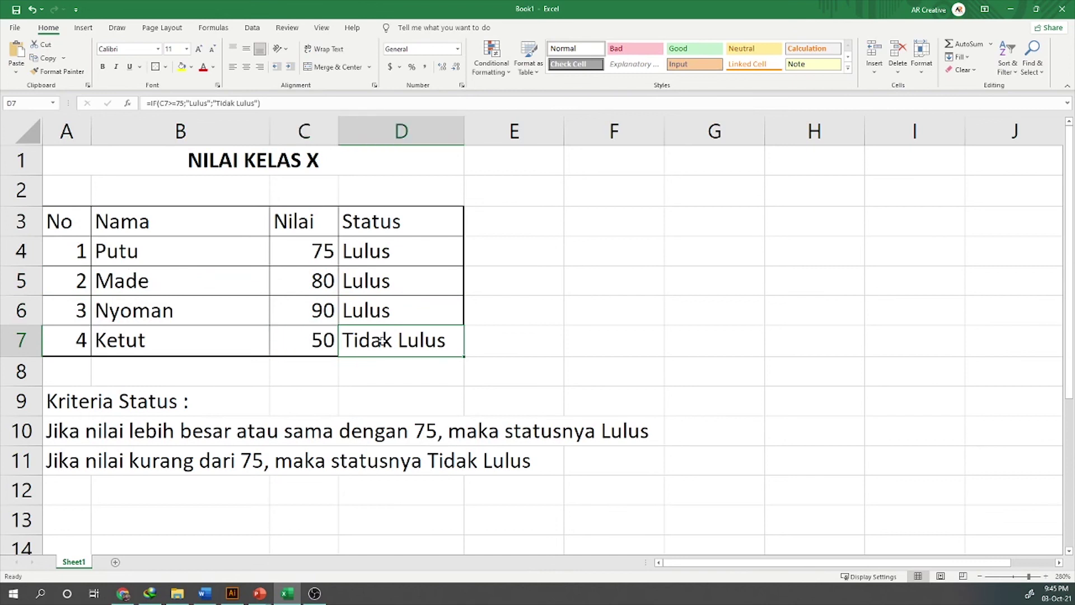
left_click(326, 397)
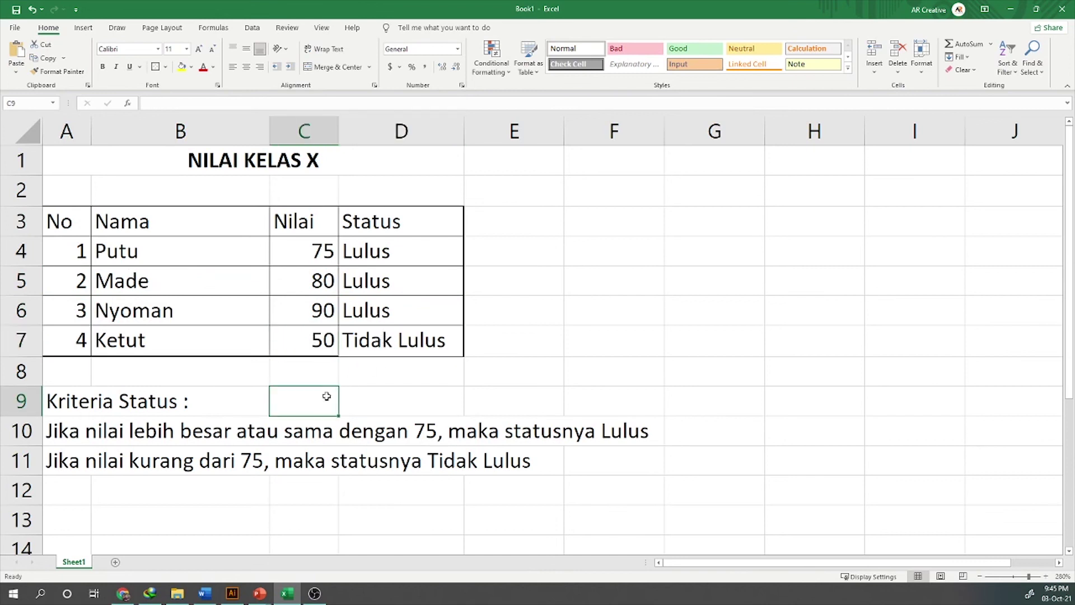
Examine the IF formula in D4 and its filled copies in D5 and D6 of the Status column.
left_click(361, 256)
double_click(403, 253)
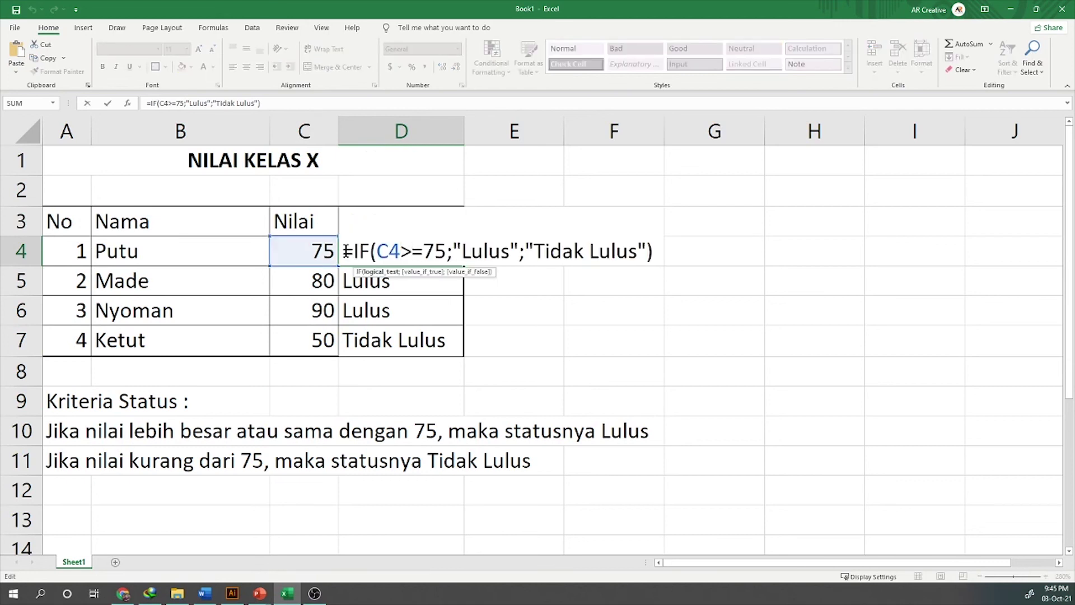
left_click_drag(346, 251, 435, 252)
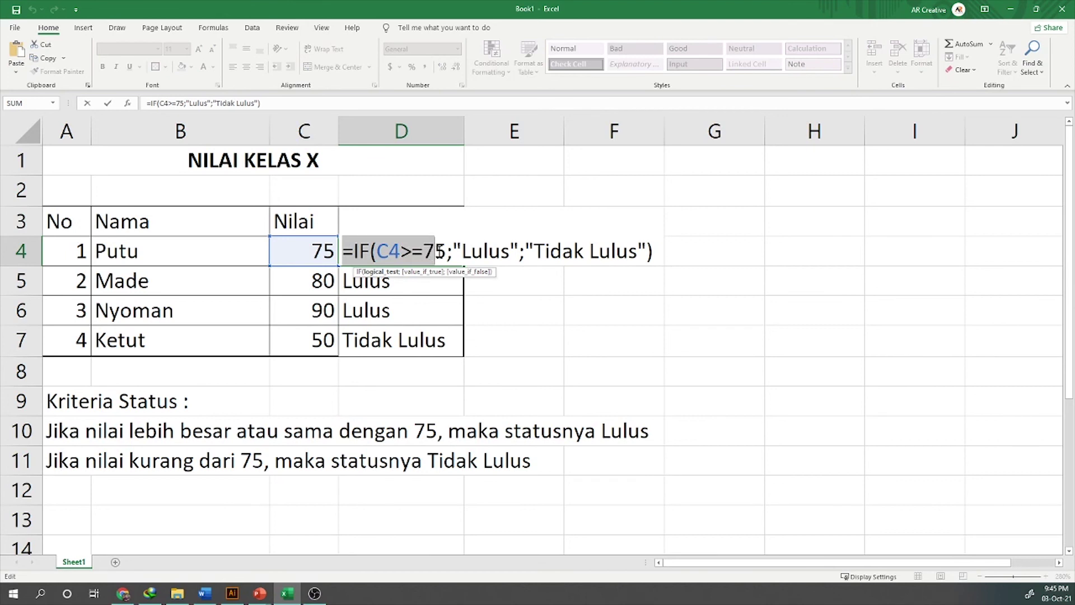
left_click(346, 251)
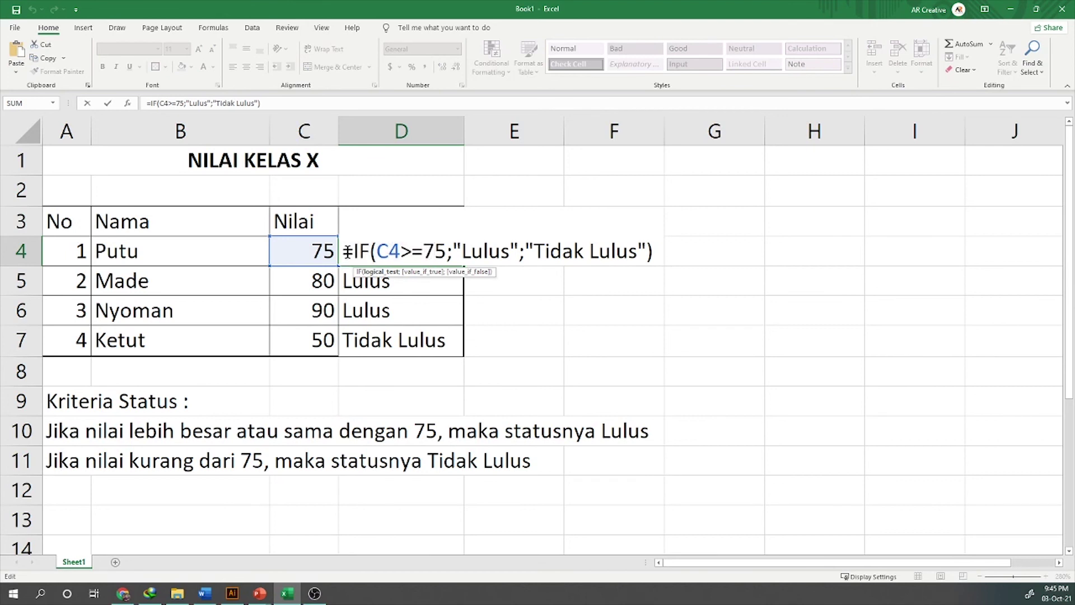
left_click(374, 282)
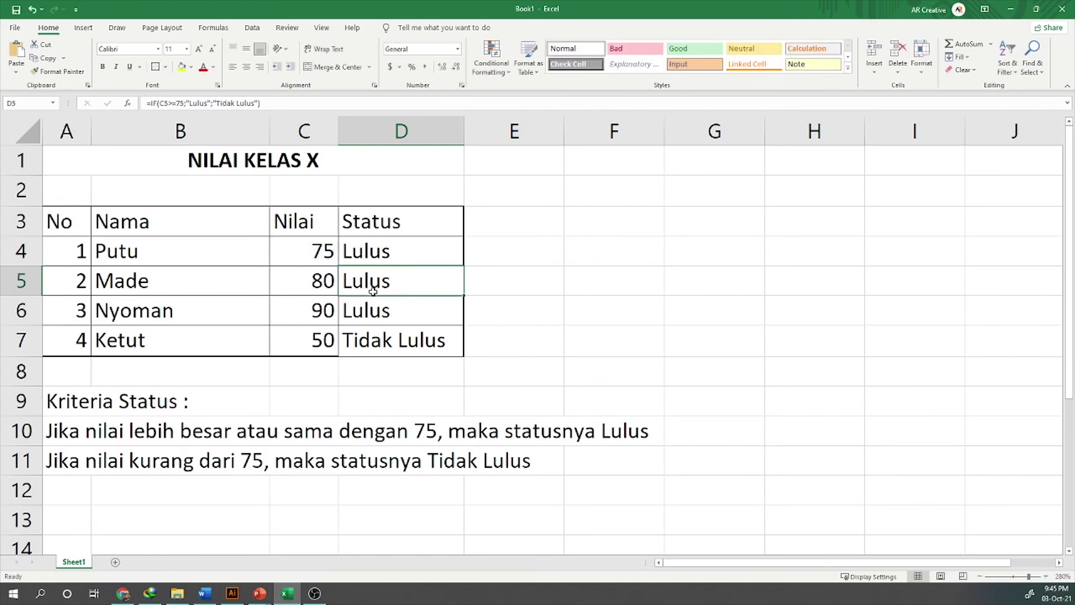
left_click(385, 317)
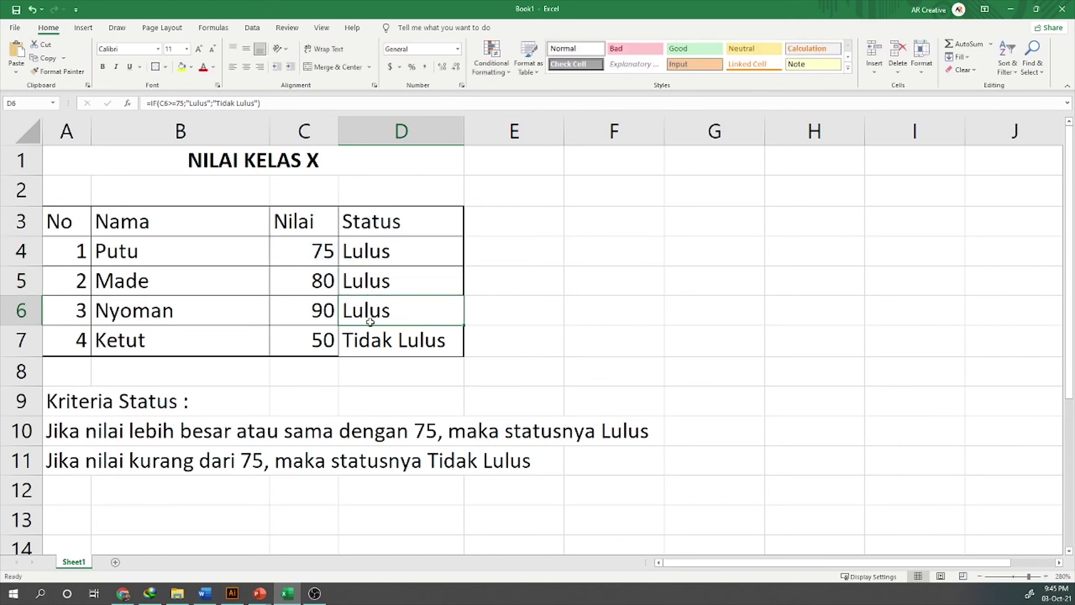